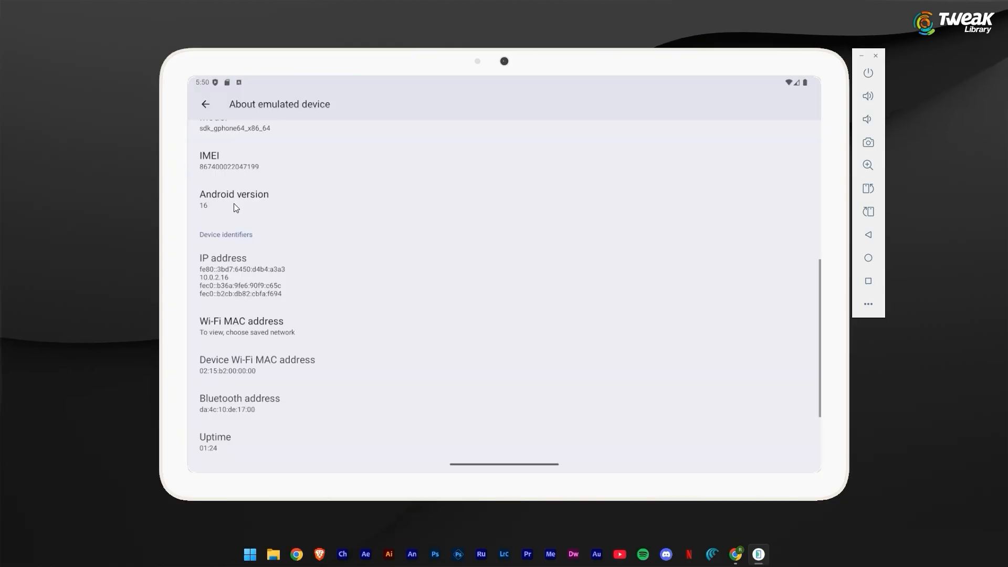
Open the Android version details on the emulated device's information page.
click(235, 204)
click(236, 204)
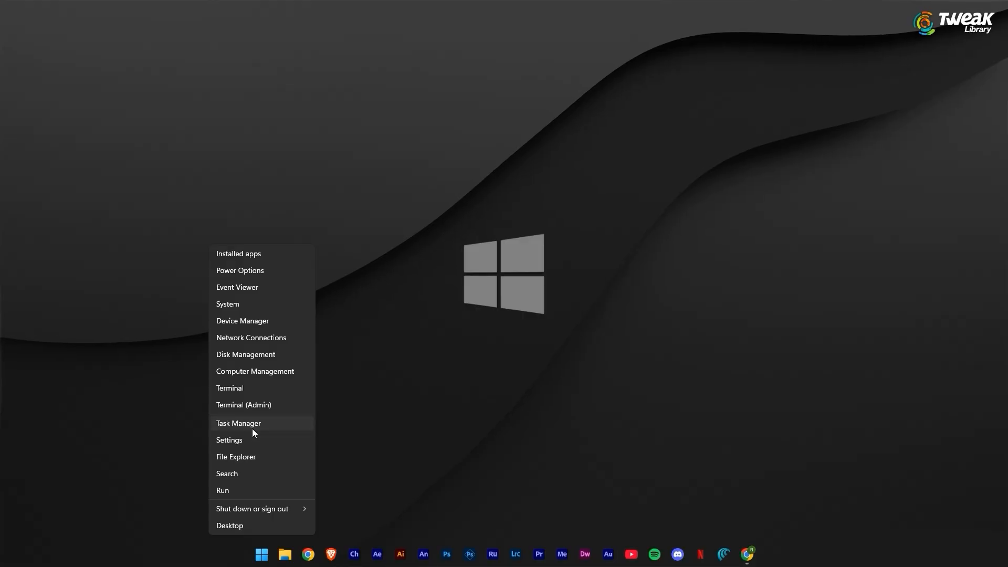
Open Task Manager and view the computer's performance information.
click(252, 429)
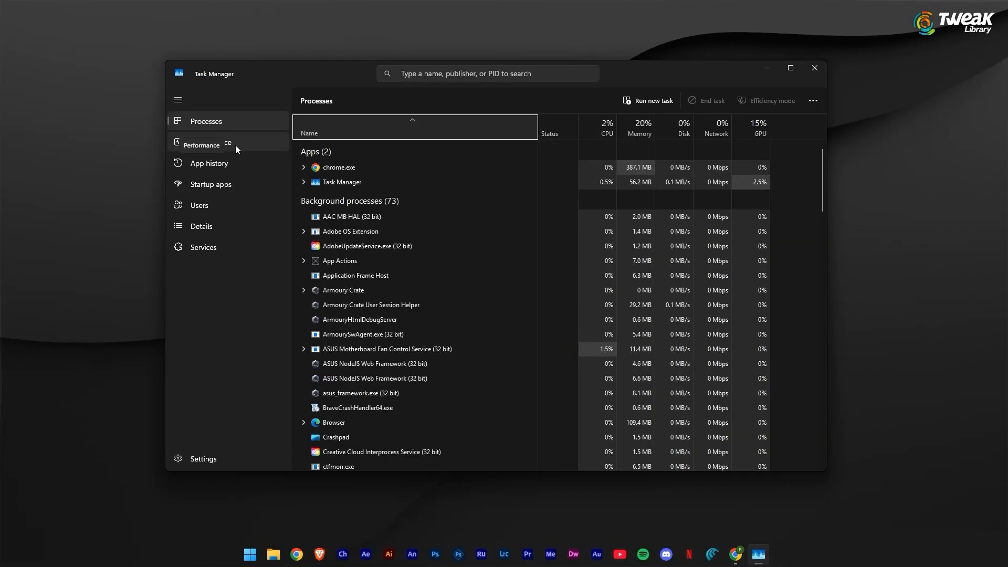
click(236, 146)
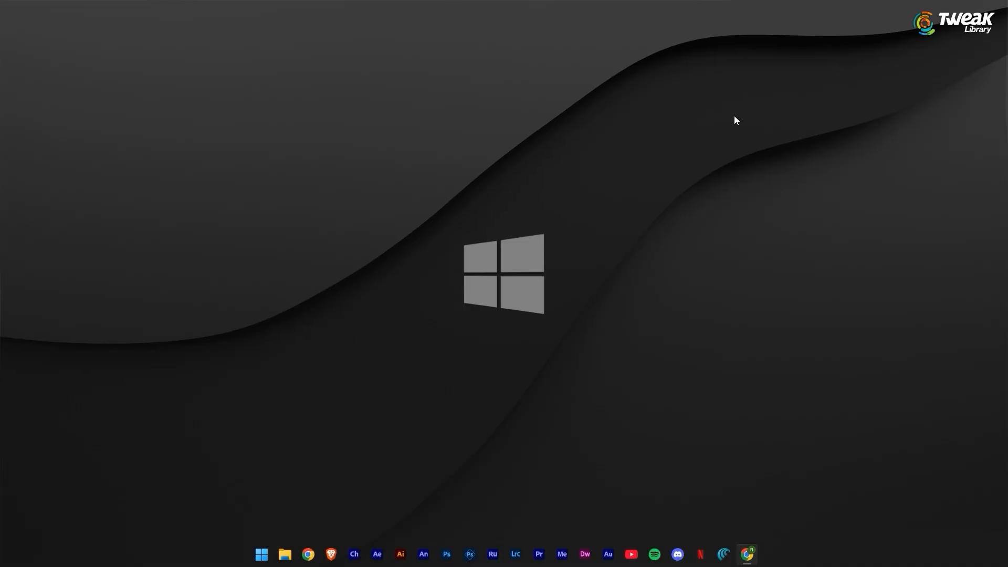
Search Windows for "windows features", open the dialog for turning features on or off, and enable the required feature further down the list.
key(super)
text(windows features)
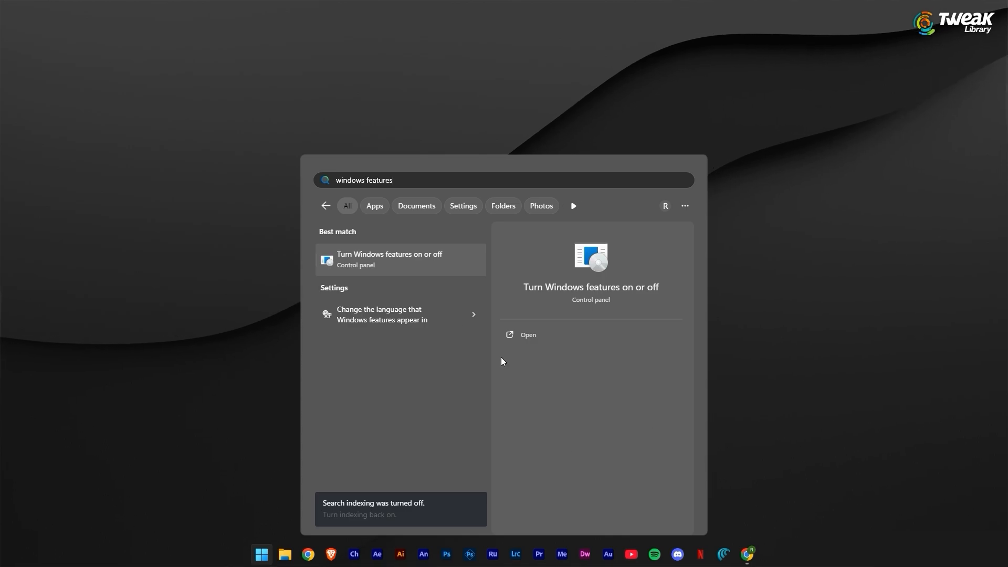
click(451, 260)
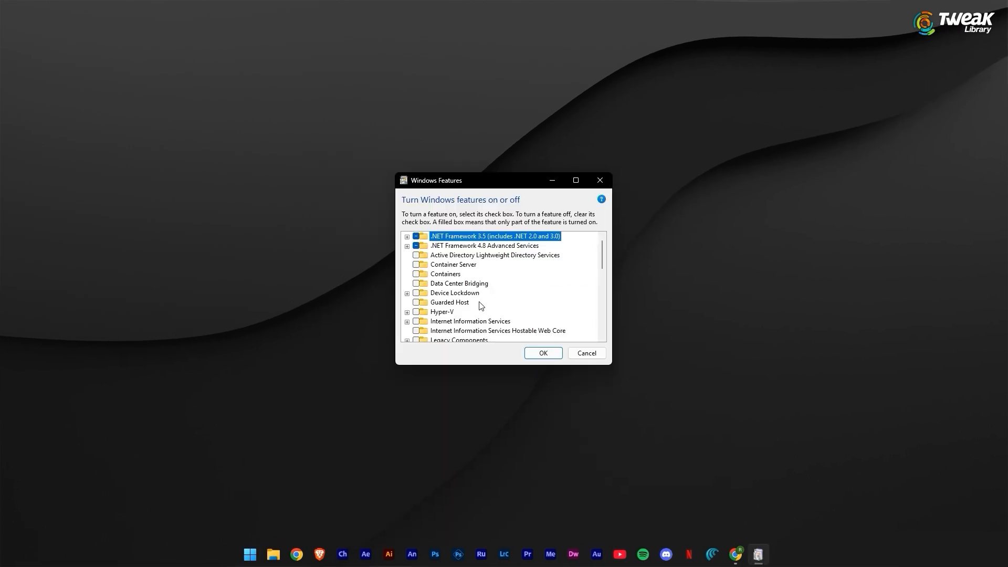
scroll(481, 304, down, 6)
scroll(481, 299, down, 1)
click(436, 311)
click(416, 312)
click(539, 353)
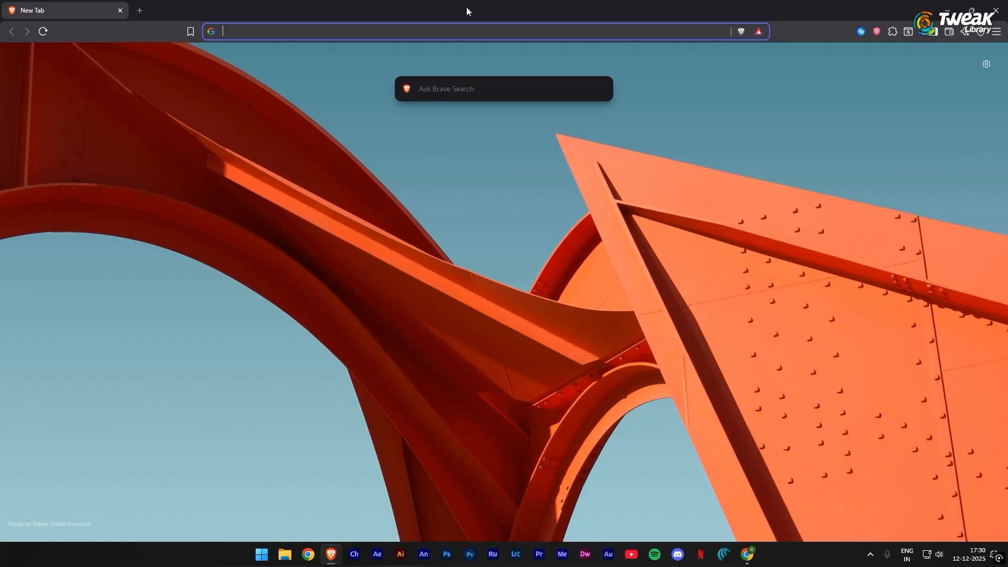
Search for "andorid 16" in Brave and start the Android Studio Otter 2 Feature Drop download from the Android Studio page.
text(andorid 16)
key(Return)
scroll(251, 440, down, 1)
scroll(251, 440, down, 2)
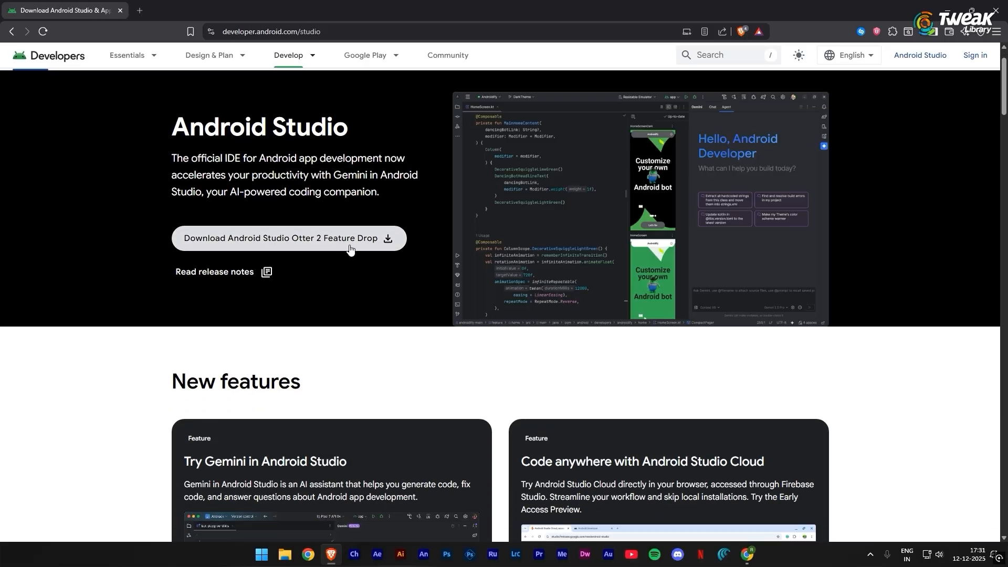
click(348, 237)
scroll(504, 294, down, 15)
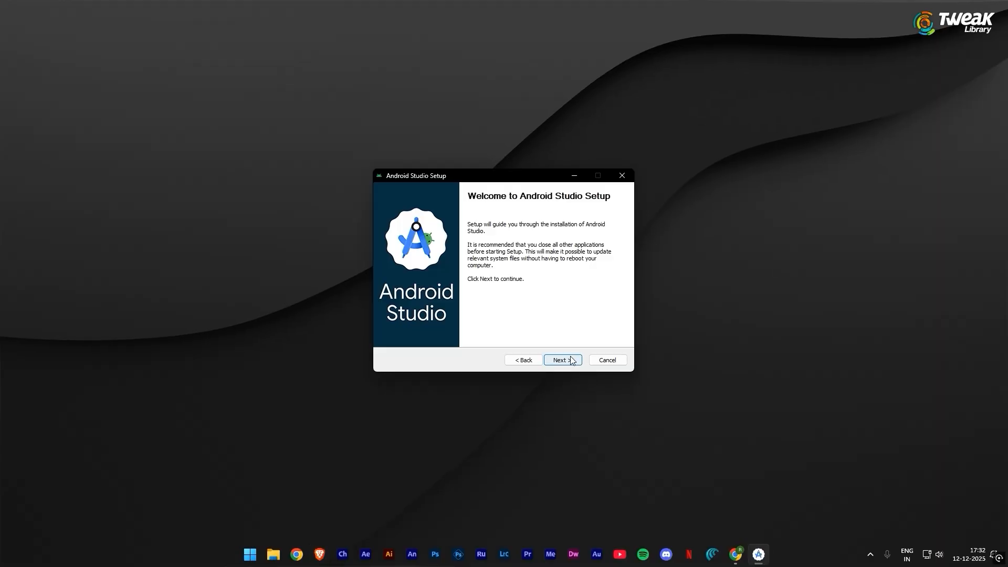
Install Android Studio with the setup program's default options and finish the installation.
click(562, 360)
click(562, 360)
click(563, 360)
click(562, 360)
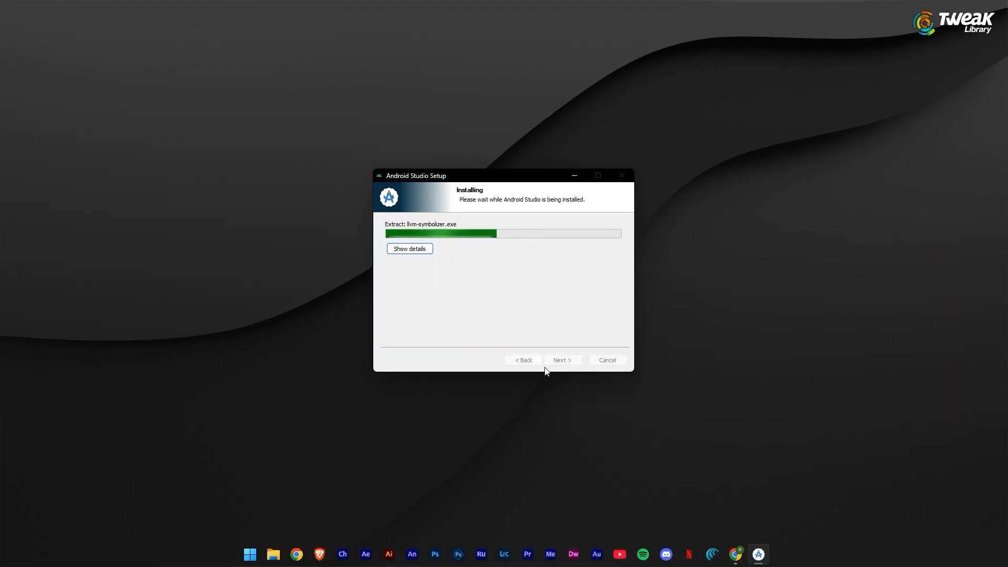
click(566, 360)
click(565, 360)
Complete the Android Studio Setup Wizard with the Standard install type and accept the android-sdk-license agreement.
click(538, 343)
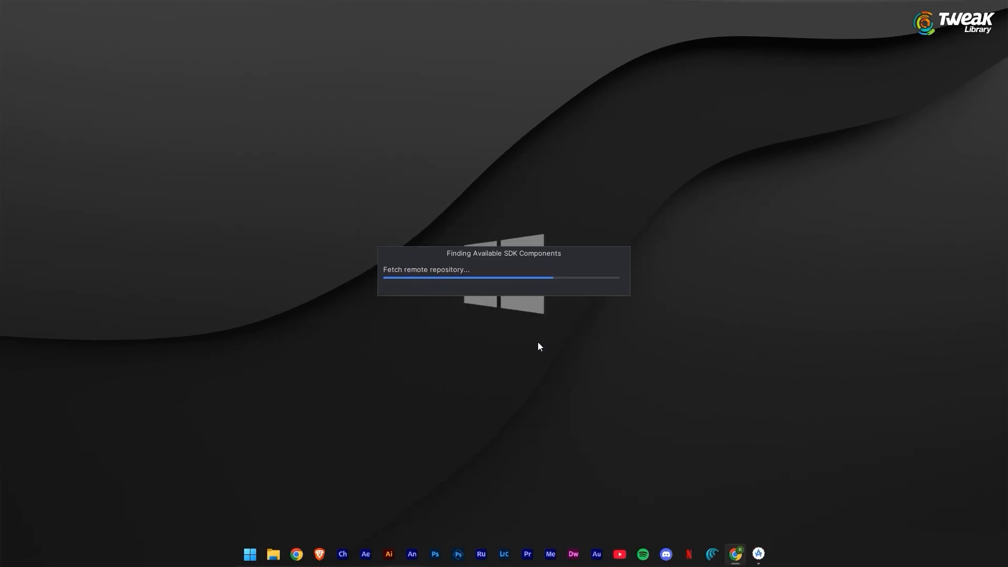
click(626, 437)
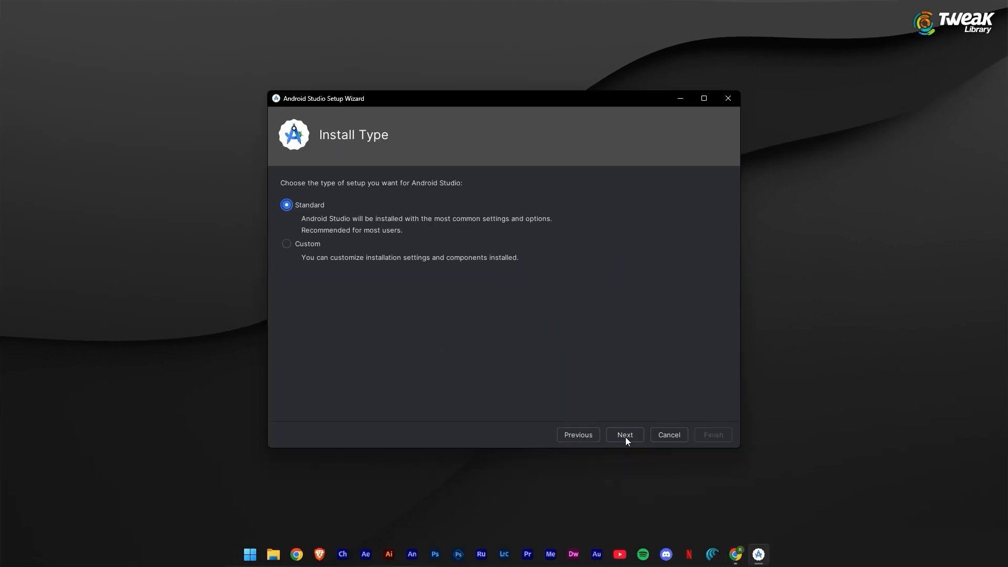
click(625, 437)
click(625, 437)
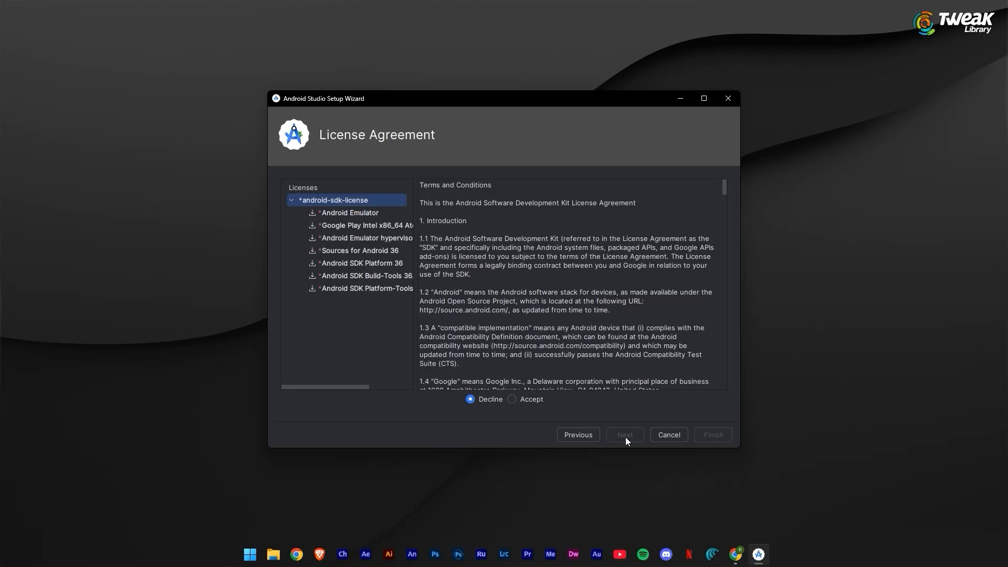
click(534, 402)
click(636, 435)
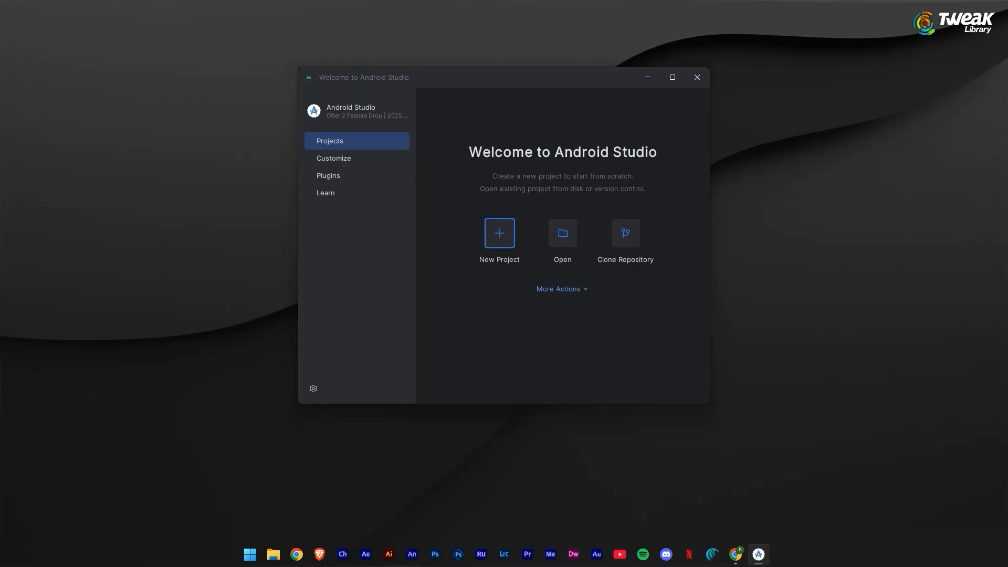
Open the SDK Manager and select the Android 16.0 ("Baklava") platform with API level 36.0.
click(577, 290)
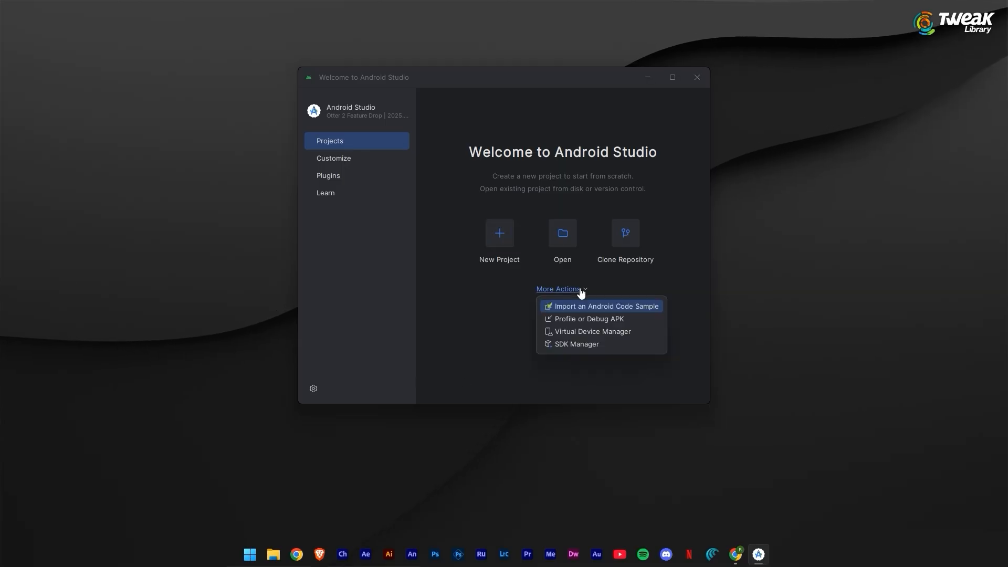
click(583, 346)
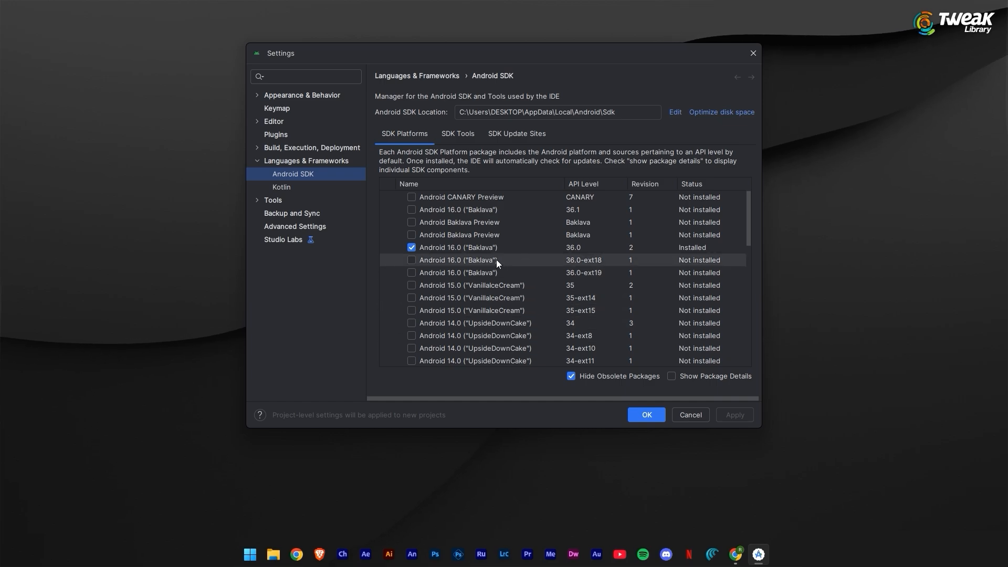
click(411, 247)
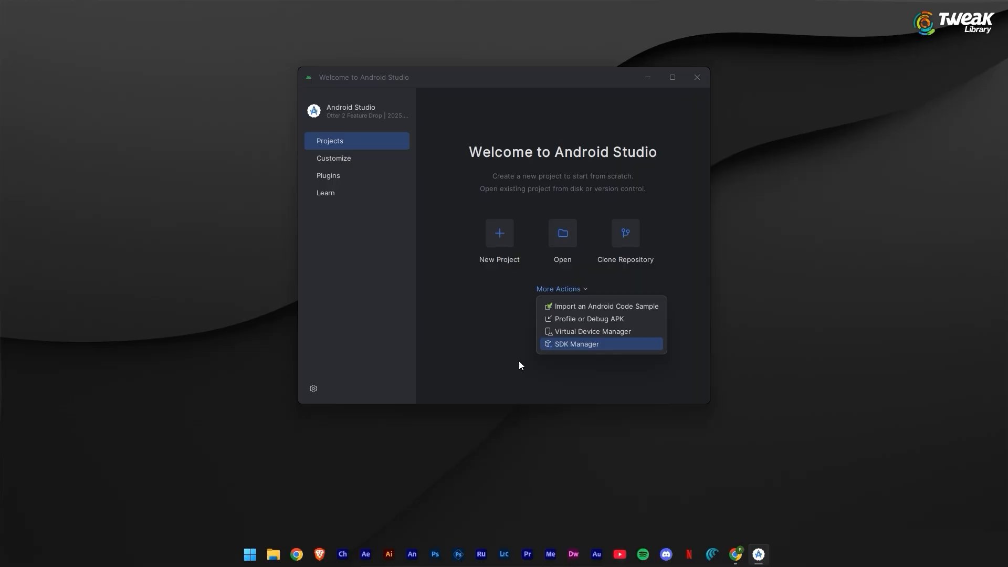
Add a virtual device in the Virtual Device Manager using the Pixel Tablet profile and API 36.0 "Baklava"; Android 16.0.
click(590, 332)
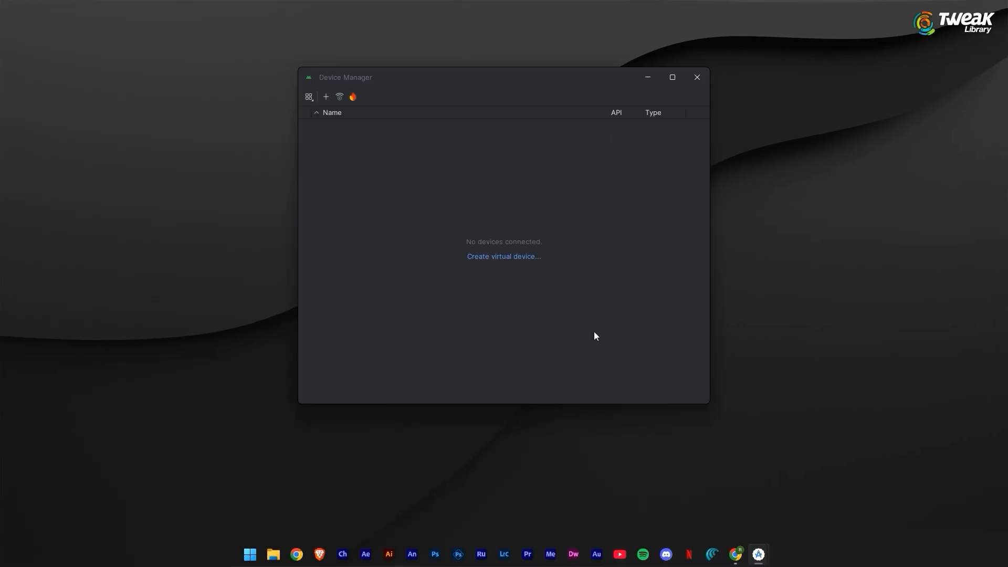
click(326, 96)
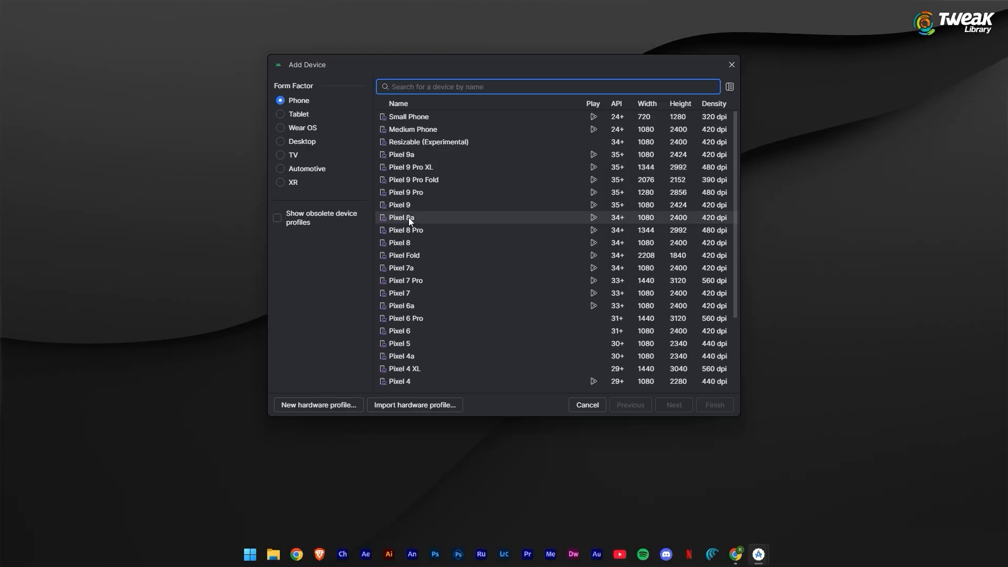
click(280, 114)
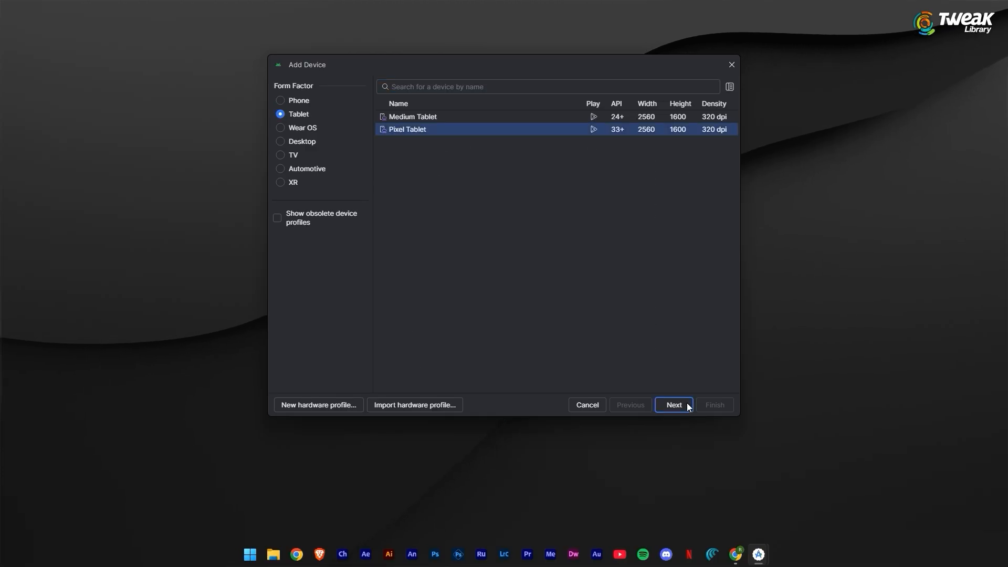
click(687, 402)
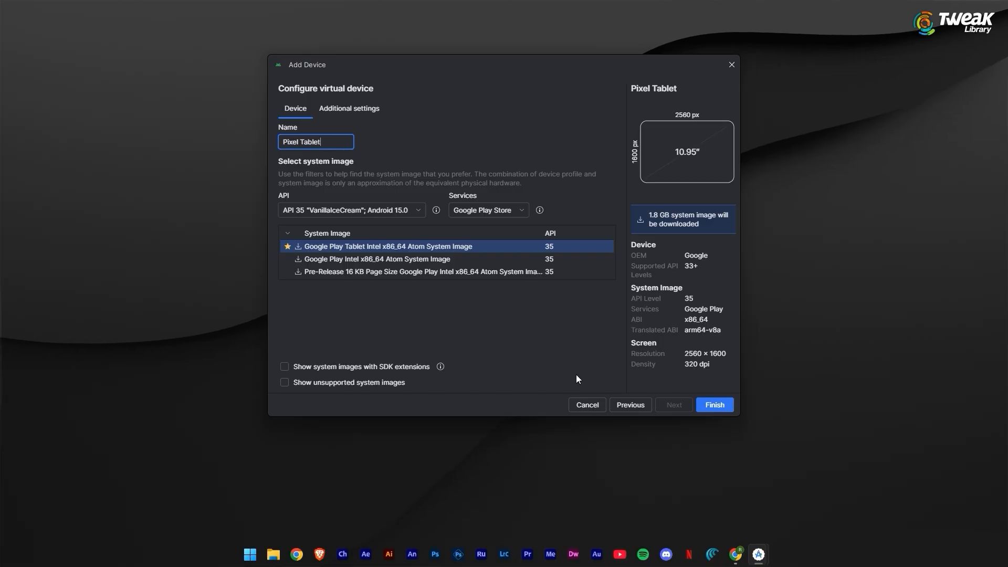
click(394, 214)
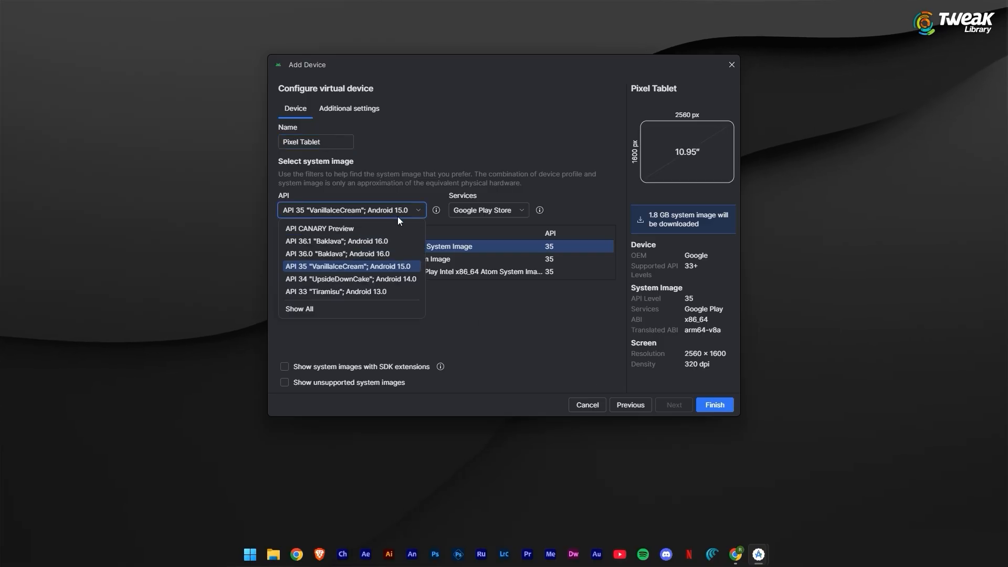
click(396, 253)
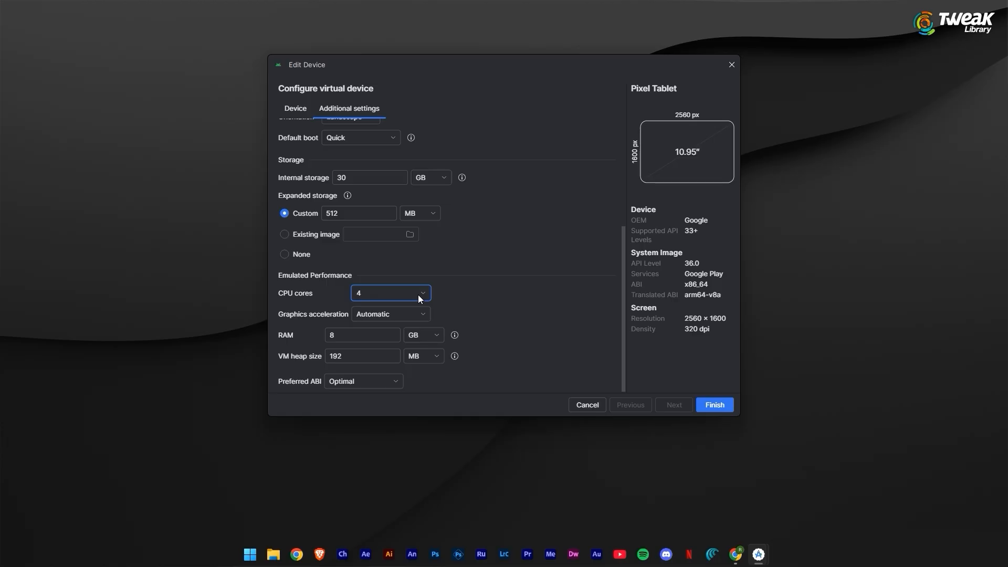
Set the Pixel Tablet's emulated performance to 6 CPU cores and 8 GB of RAM.
click(418, 295)
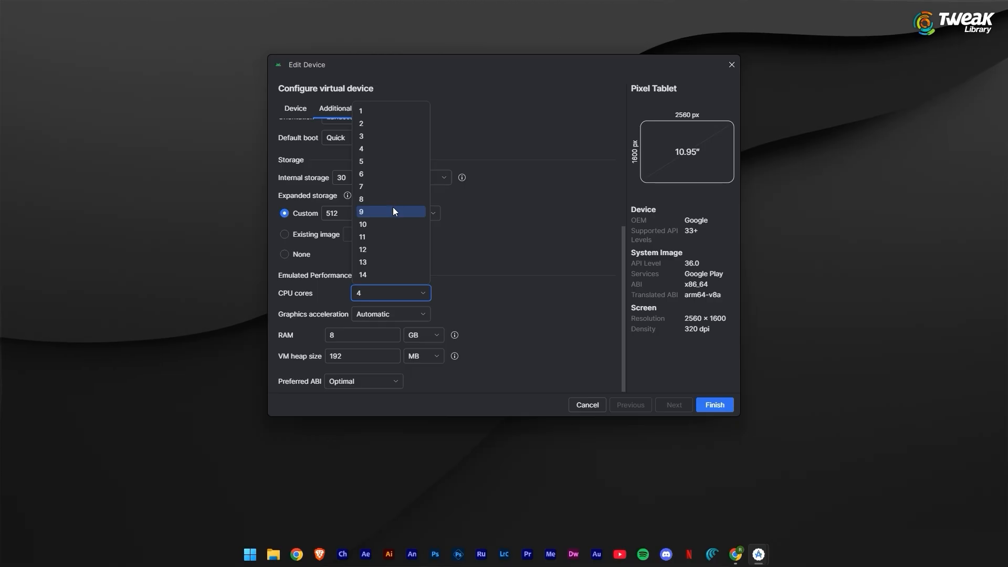
click(381, 174)
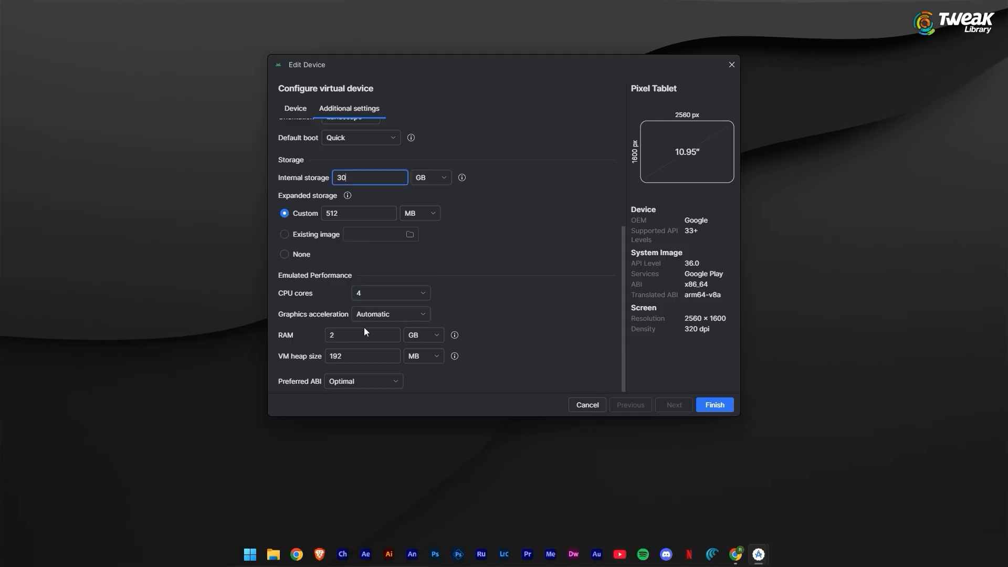
click(356, 336)
key(BackSpace)
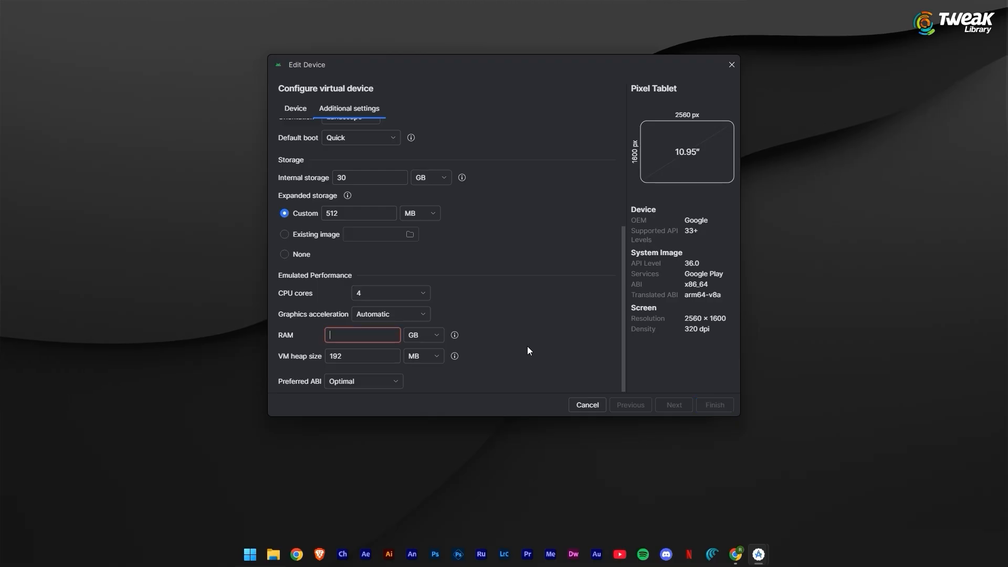
text(8)
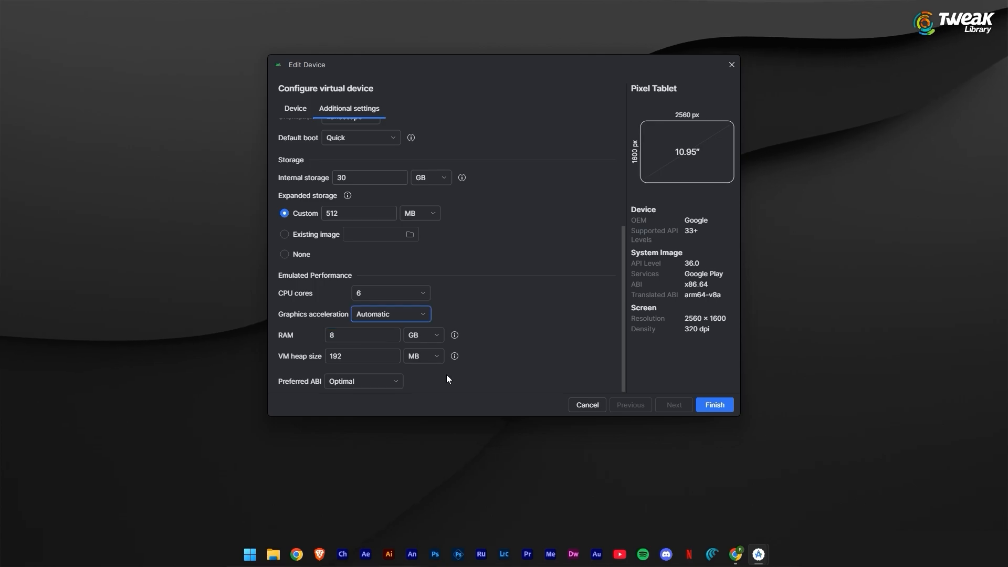
Set the Pixel Tablet's graphics acceleration to Hardware and save the device configuration.
click(415, 314)
click(404, 342)
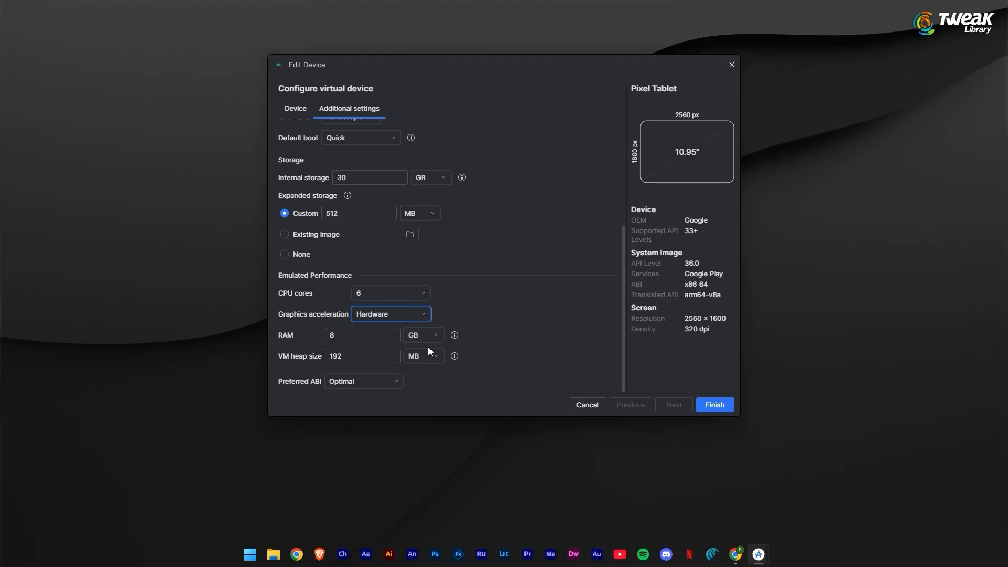
click(713, 405)
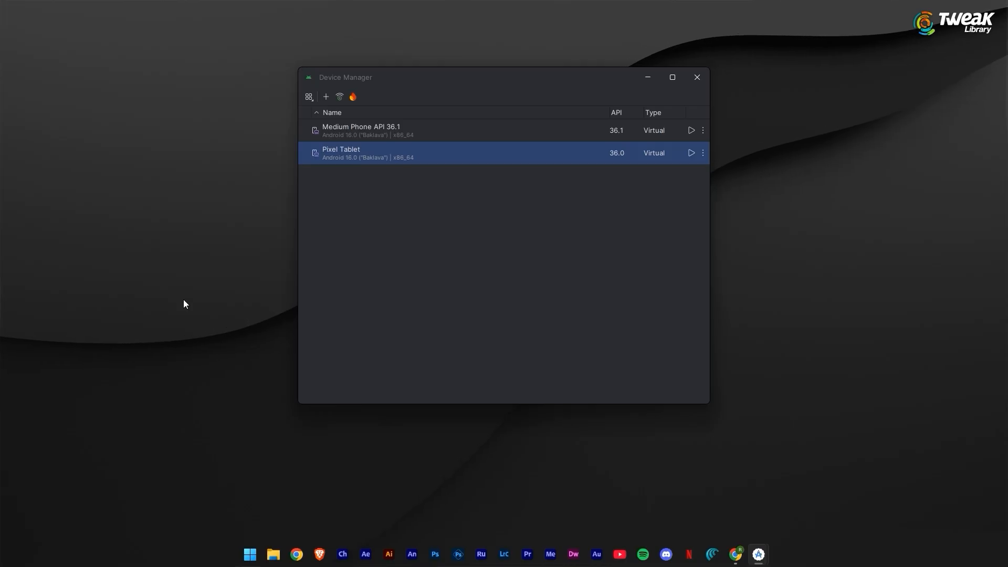
Launch the Pixel Tablet virtual device and open the Android version entry under About emulated device in its Settings.
click(691, 153)
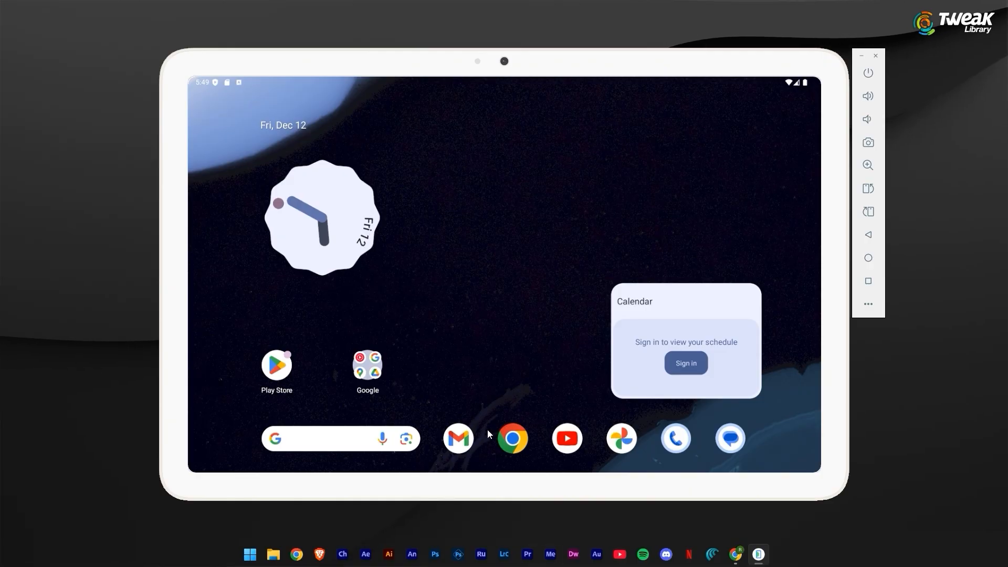
scroll(491, 371, down, 2)
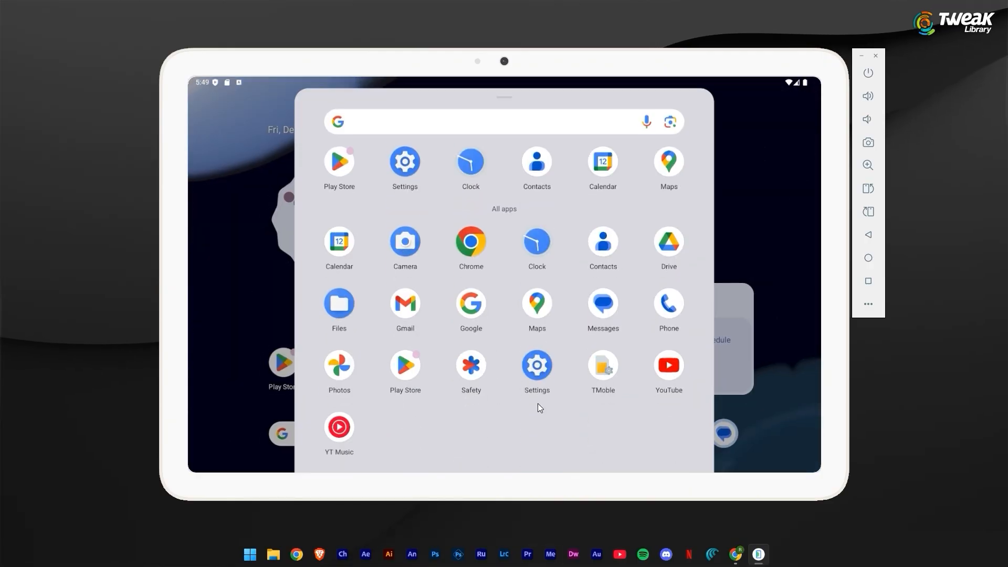
click(537, 368)
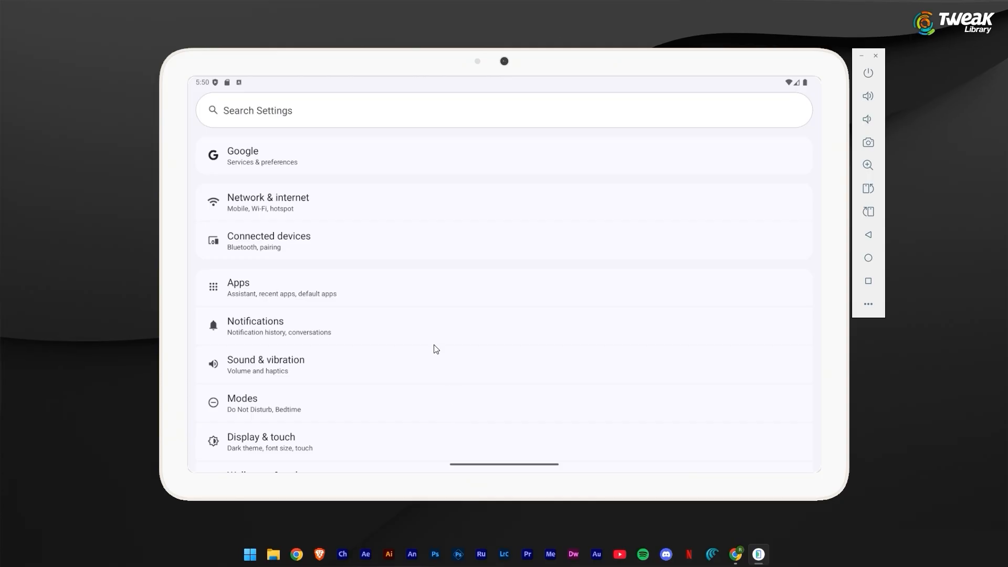
scroll(253, 337, down, 5)
click(253, 337)
scroll(256, 341, down, 5)
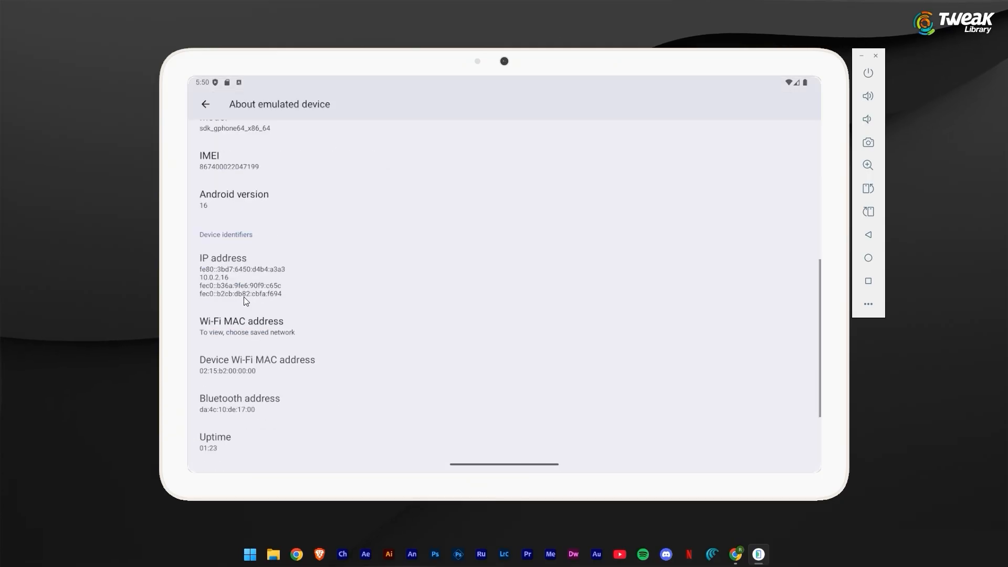
click(236, 207)
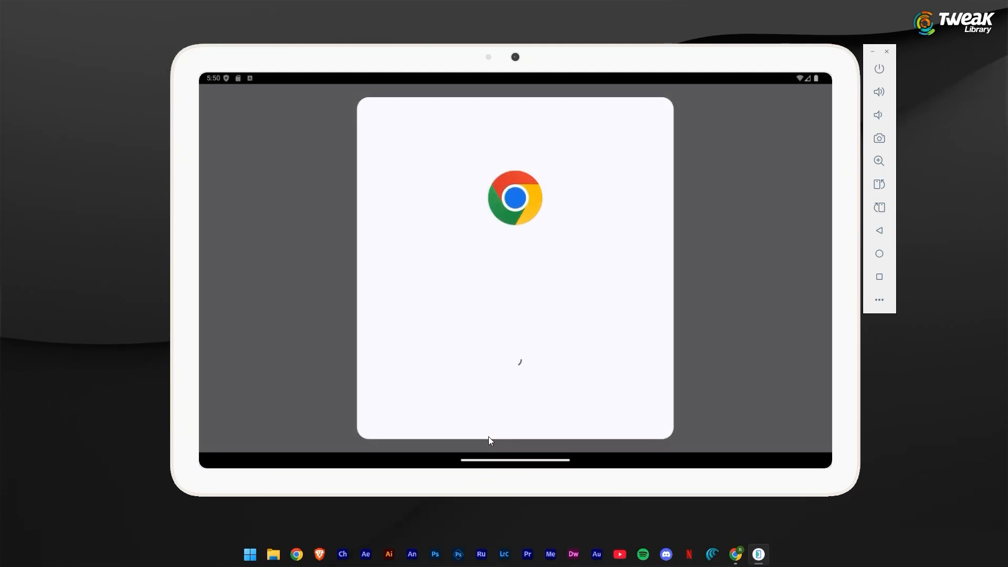
Open YouTube in the tablet's Chrome browser and play a video from a search for "4k video".
click(513, 395)
click(397, 287)
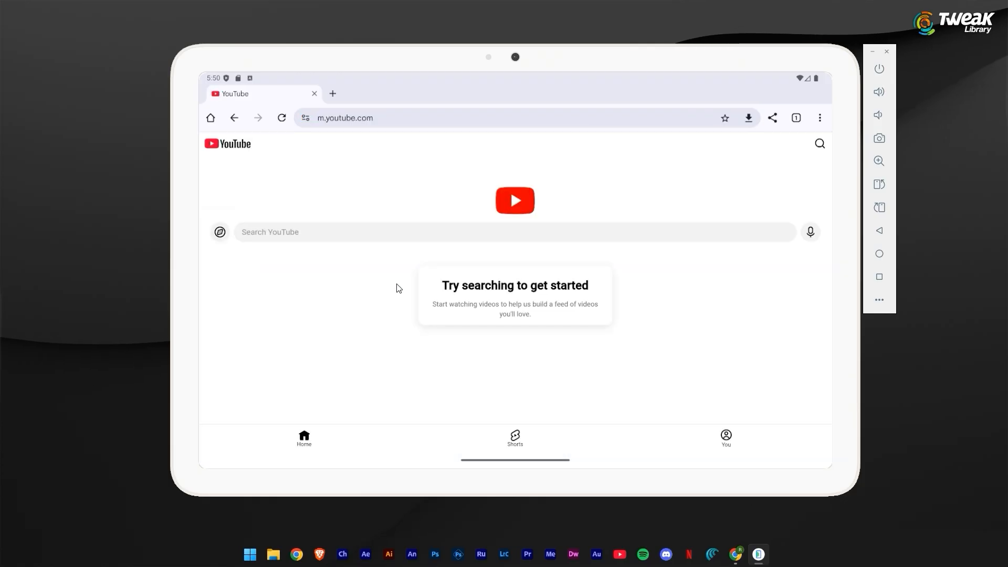
click(368, 228)
text(4k video)
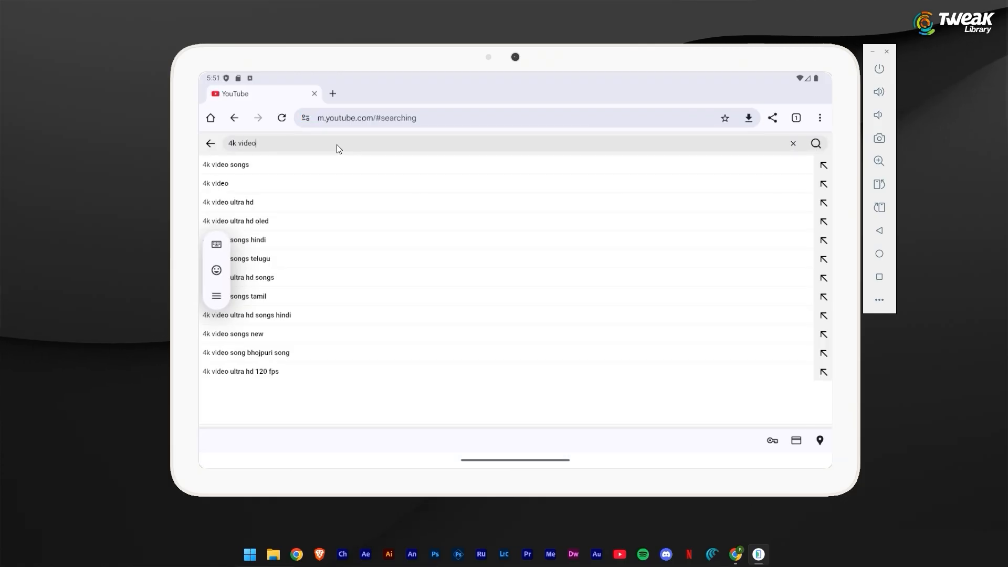
key(Return)
click(268, 266)
click(568, 354)
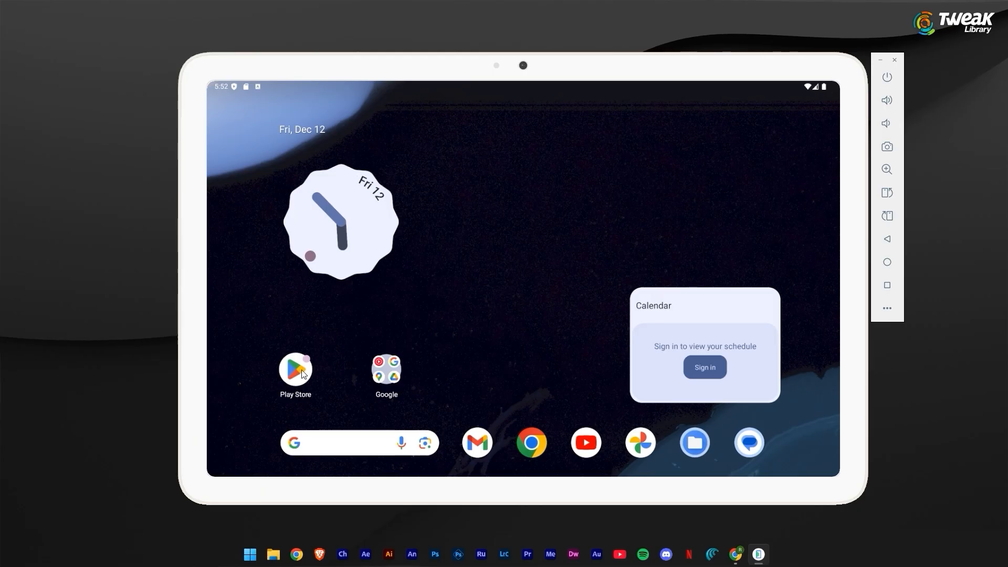
Open the Play Store on the tablet, sign in with a Google account and decline the Google Play Points introduction.
click(303, 373)
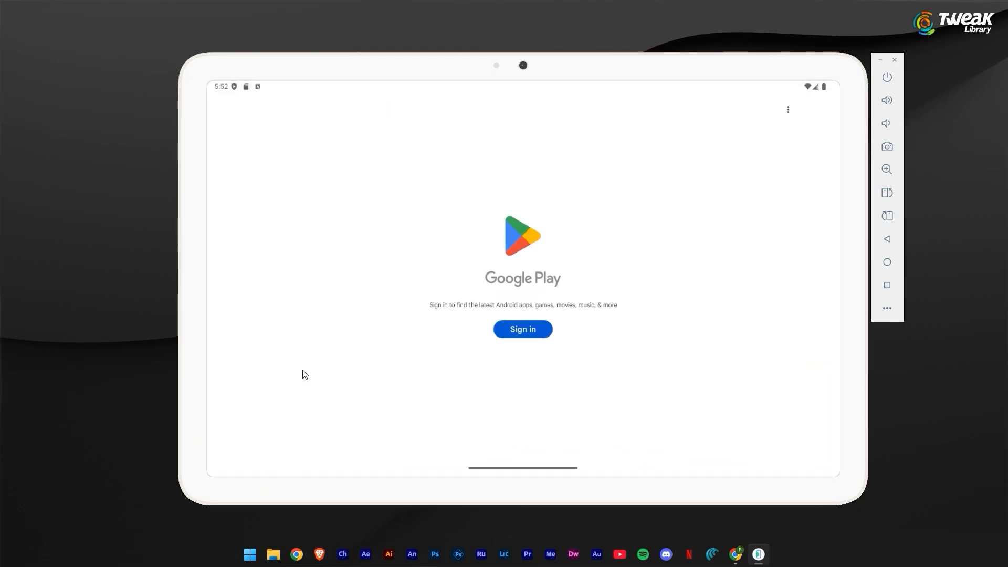
click(535, 331)
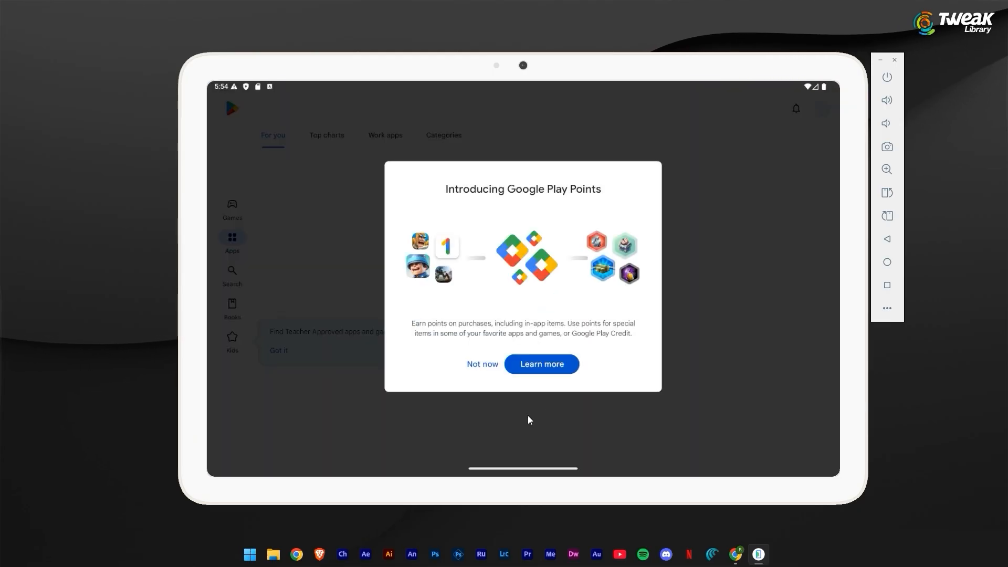
click(484, 366)
Search the Play Store for "angry birds" and install Angry Birds 2.
click(232, 272)
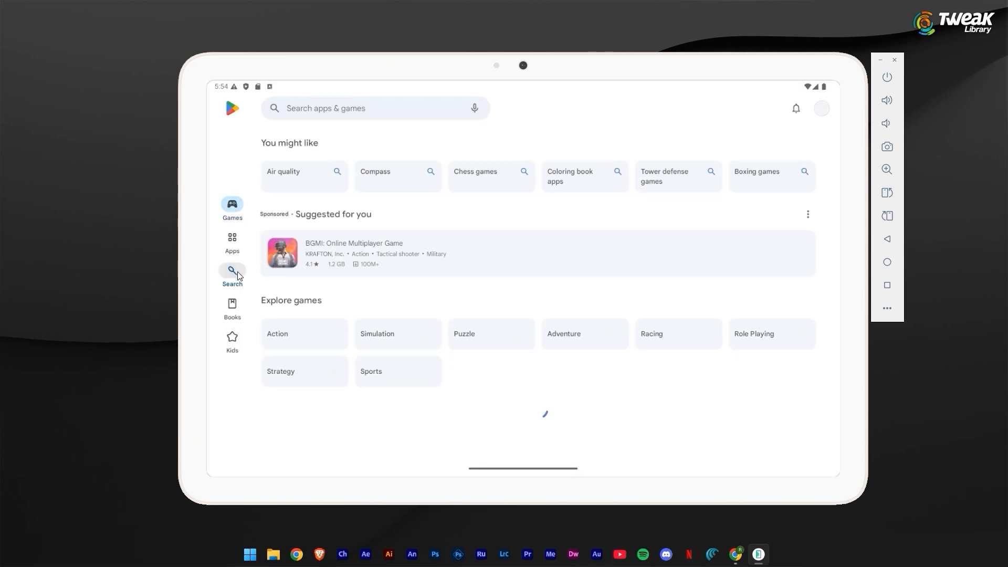
click(360, 106)
text(angry birds)
key(Return)
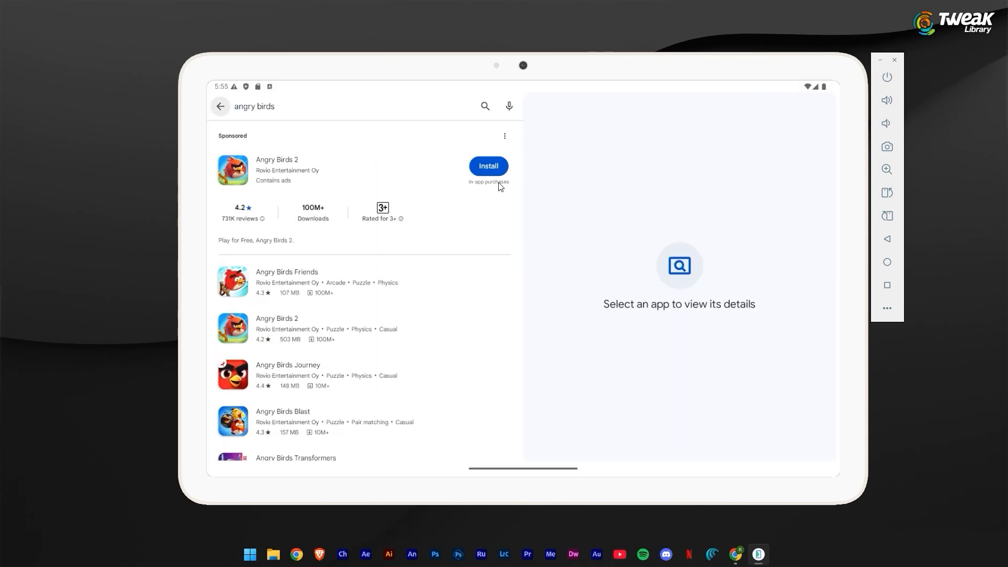
click(492, 168)
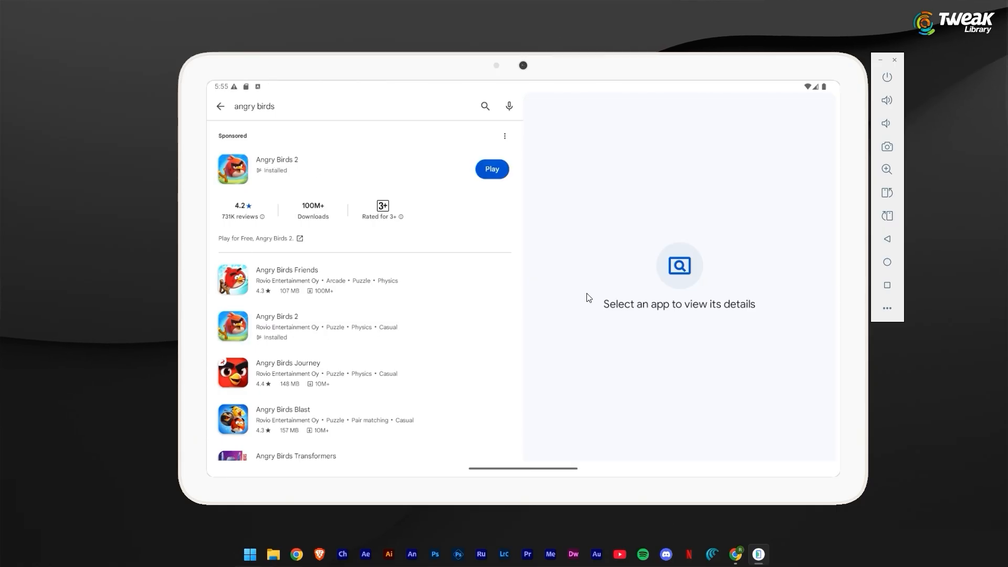
Start Angry Birds 2 and shoot birds from the slingshot at the pigs' structure in the tutorial level.
click(495, 175)
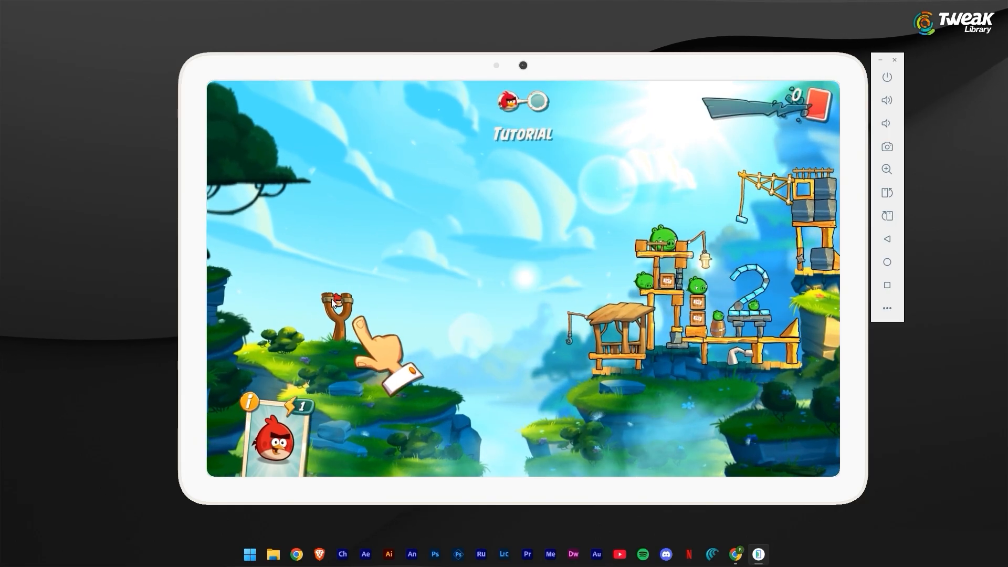
drag(332, 299, 213, 354)
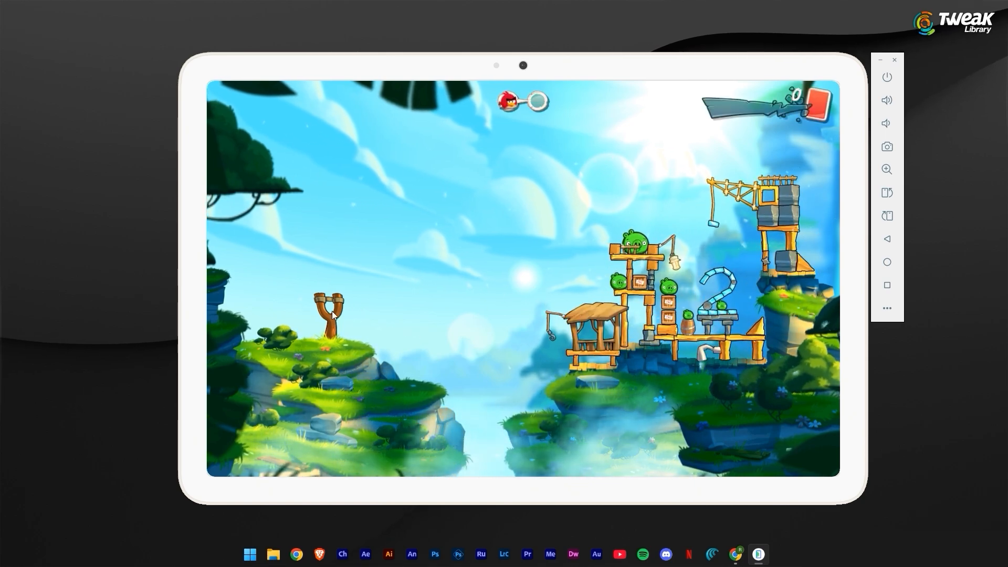
drag(293, 322, 217, 347)
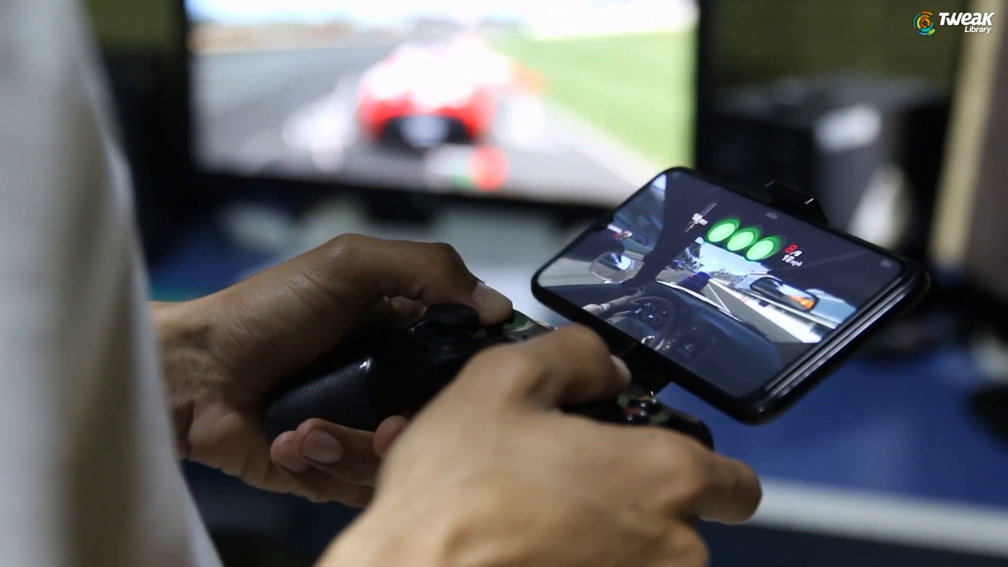